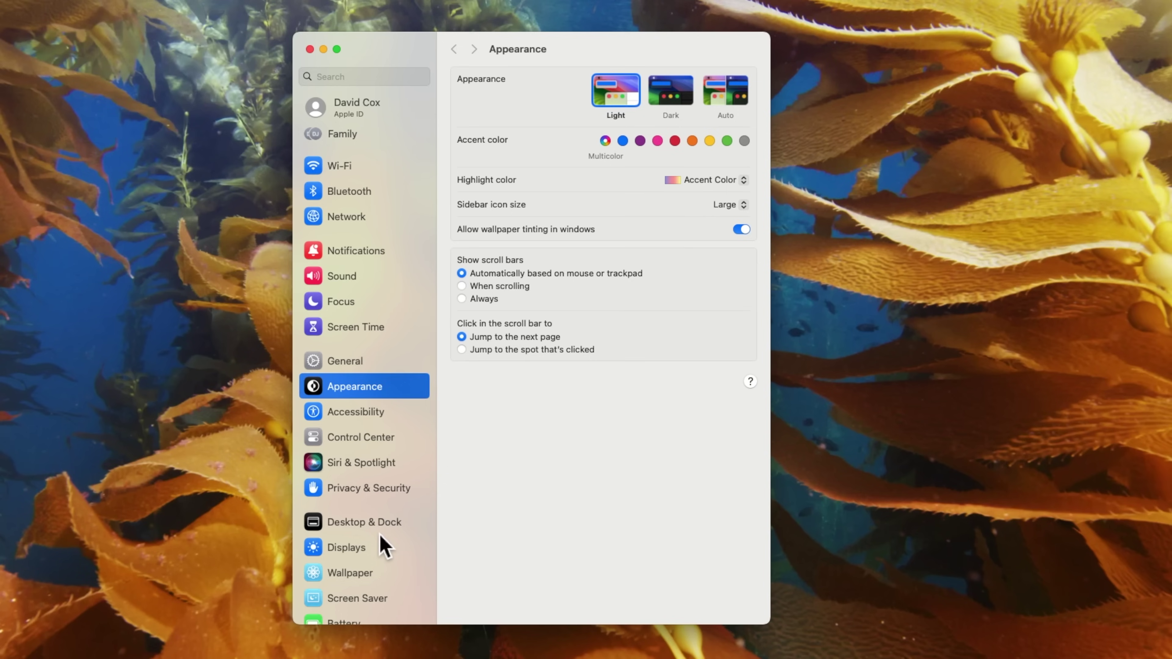
# Scale the built-in display to 1344 x 840, the second Larger Text option.
pyautogui.click(383, 550)
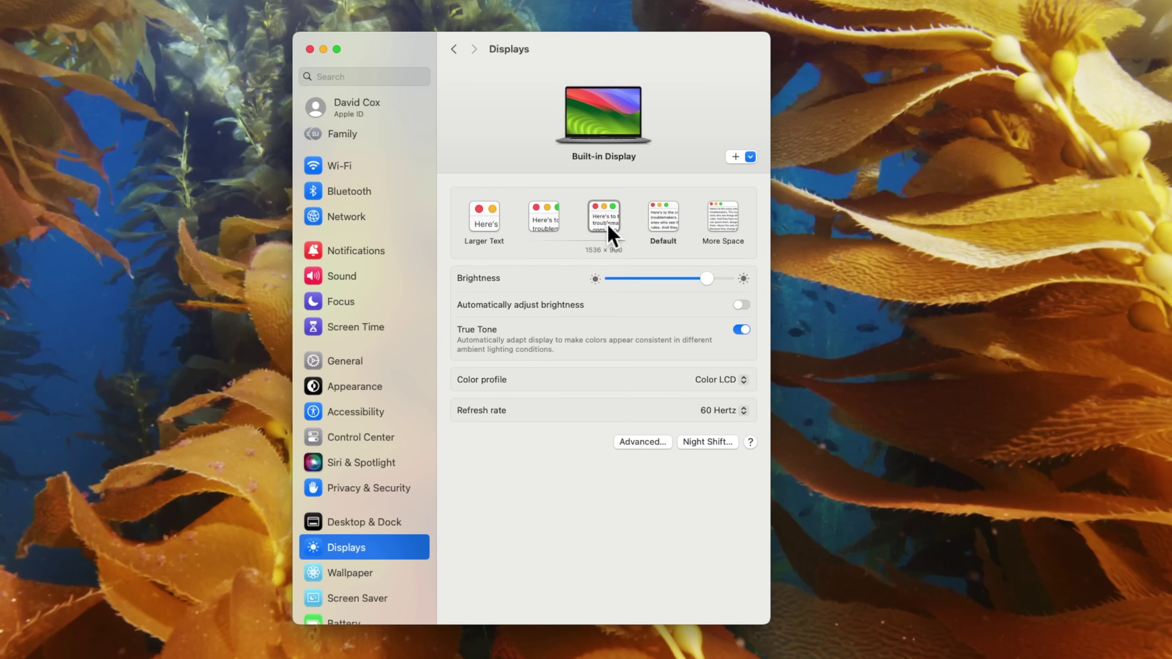
pyautogui.click(544, 217)
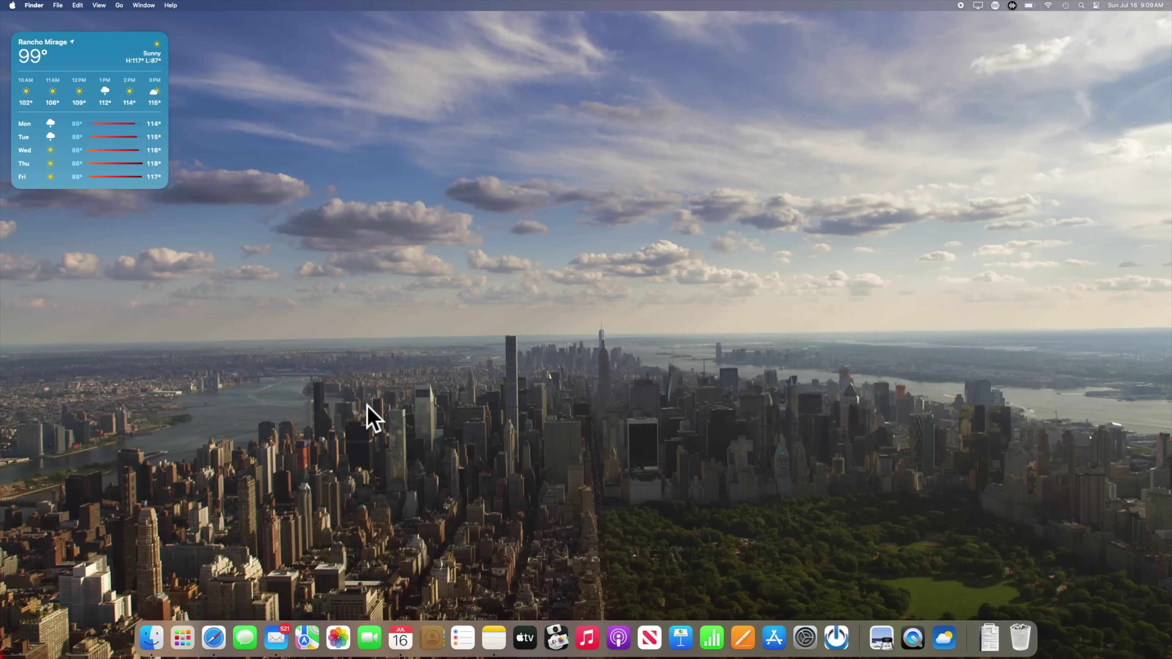
# Open a Finder window and show its View Options panel in the upper left.
pyautogui.click(155, 641)
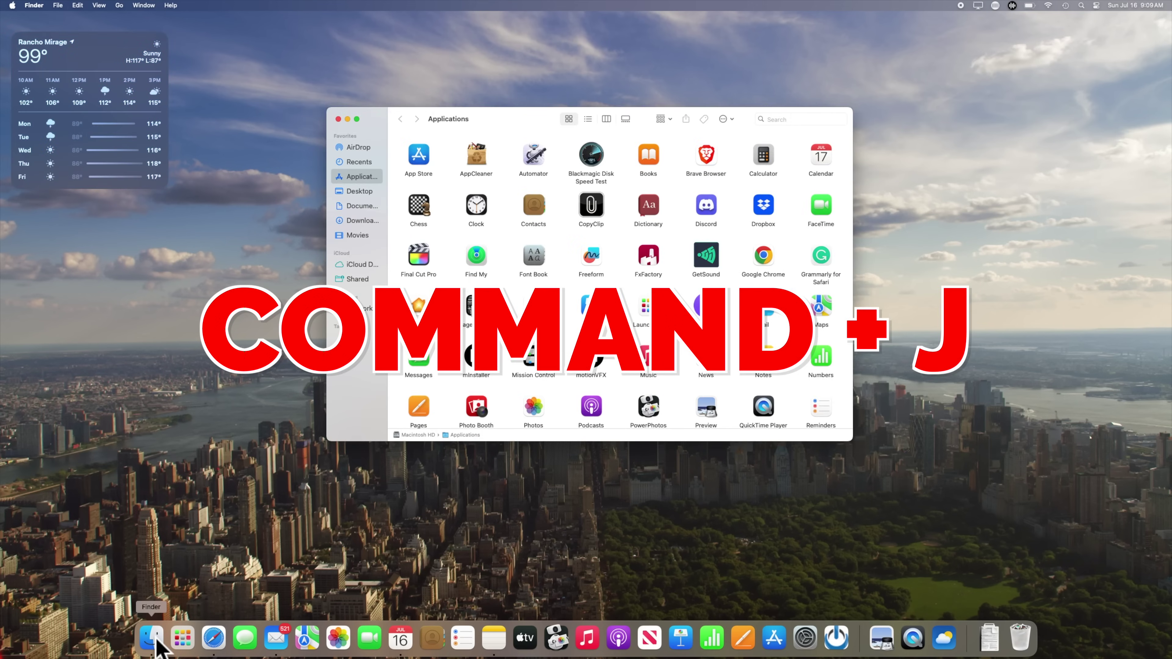
pyautogui.press('super+j')
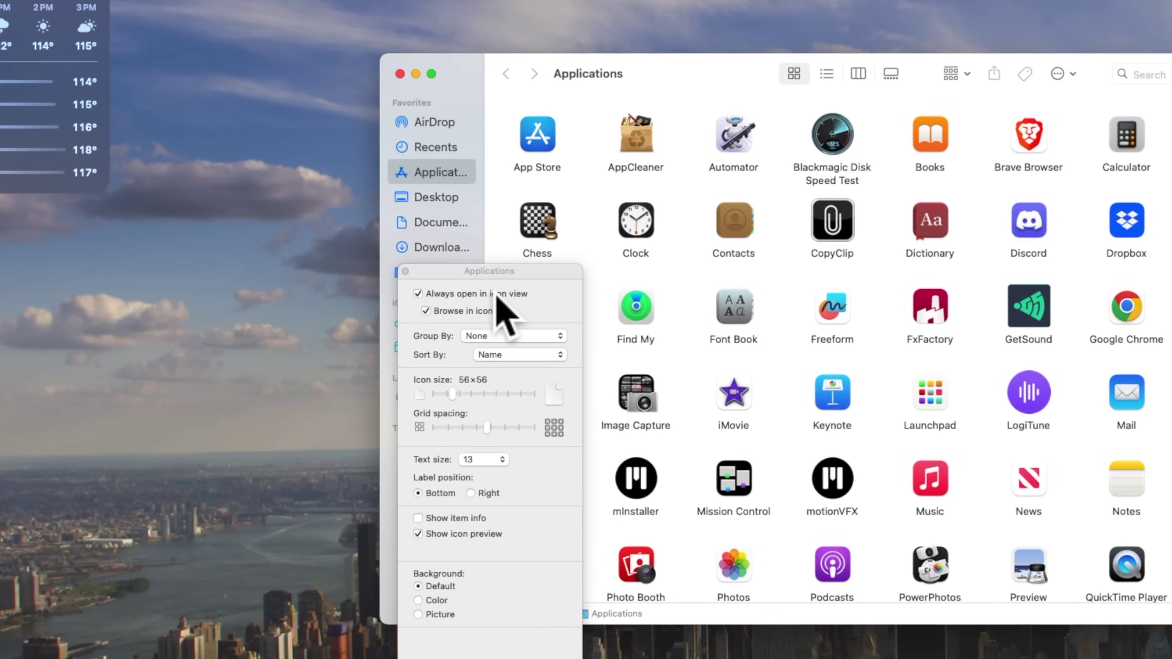
pyautogui.moveTo(489, 272); pyautogui.dragTo(267, 78)
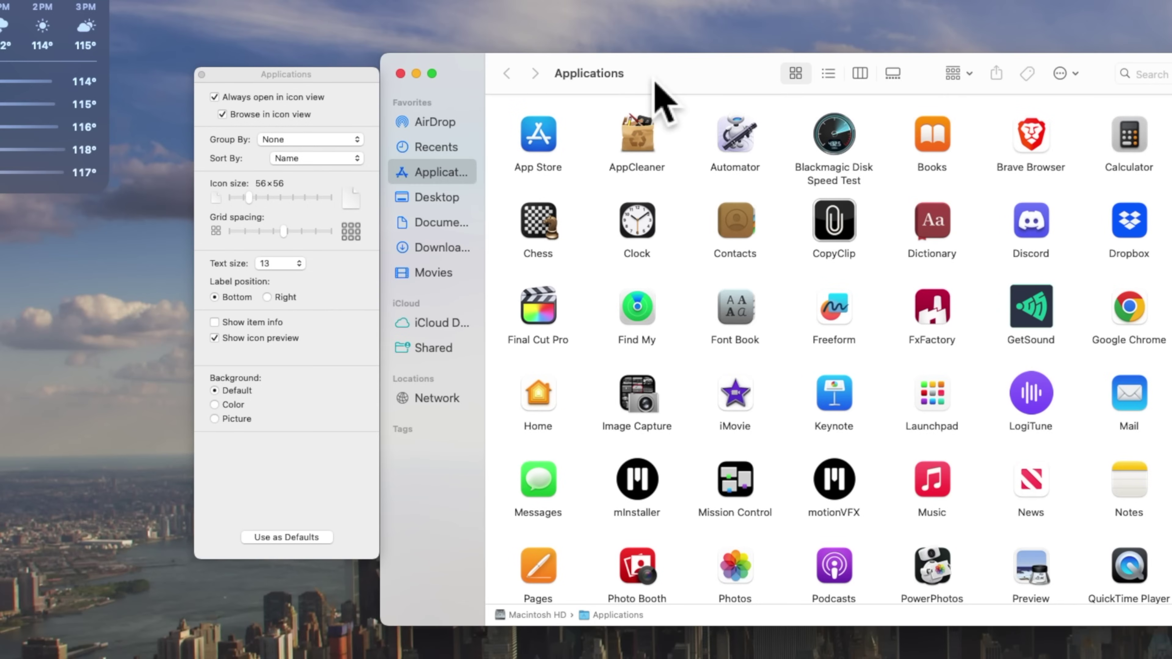
# Cycle the folder through list, column and gallery views, then return to icon view.
pyautogui.press('super+2')
pyautogui.press('super+3')
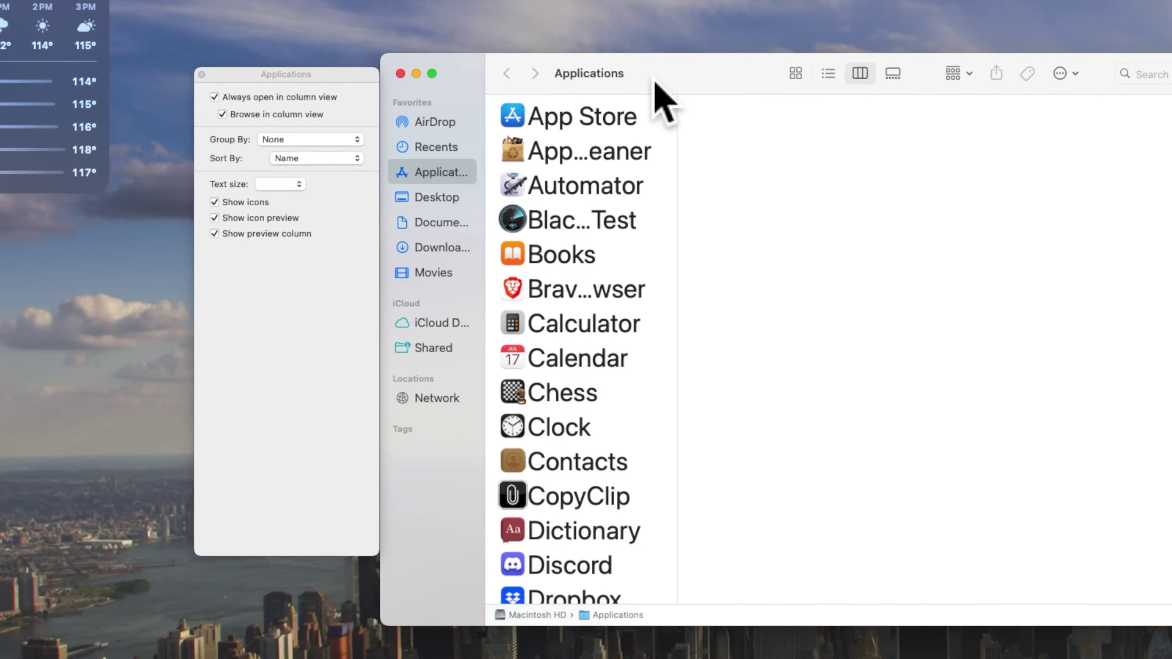
pyautogui.press('super+4')
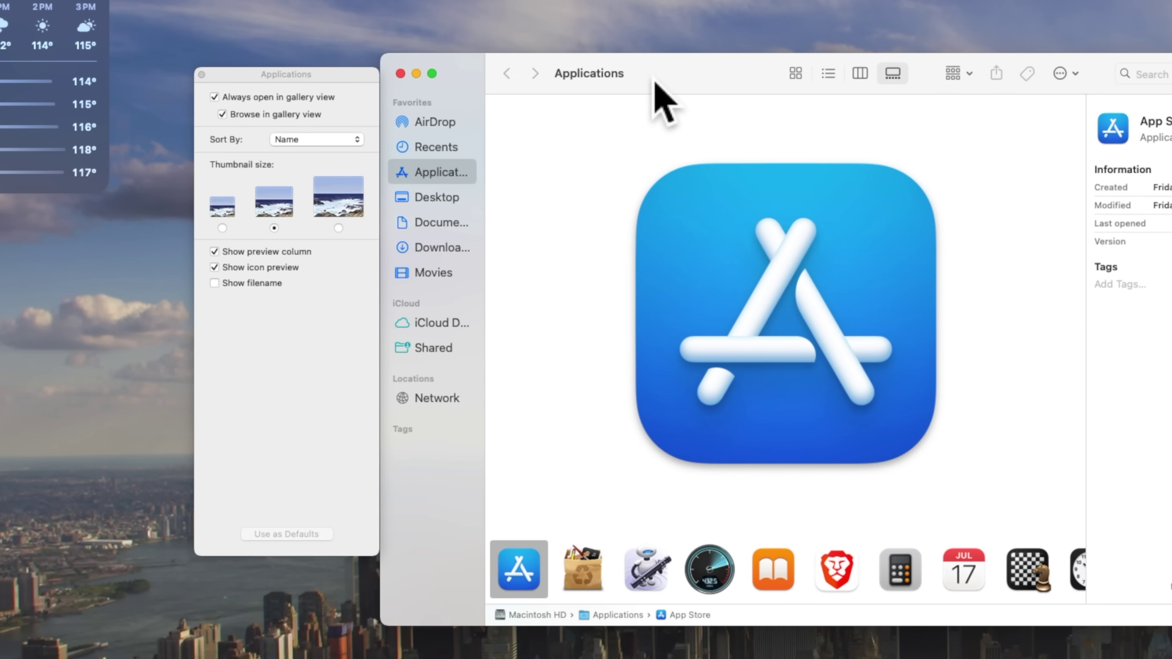
pyautogui.press('super+1')
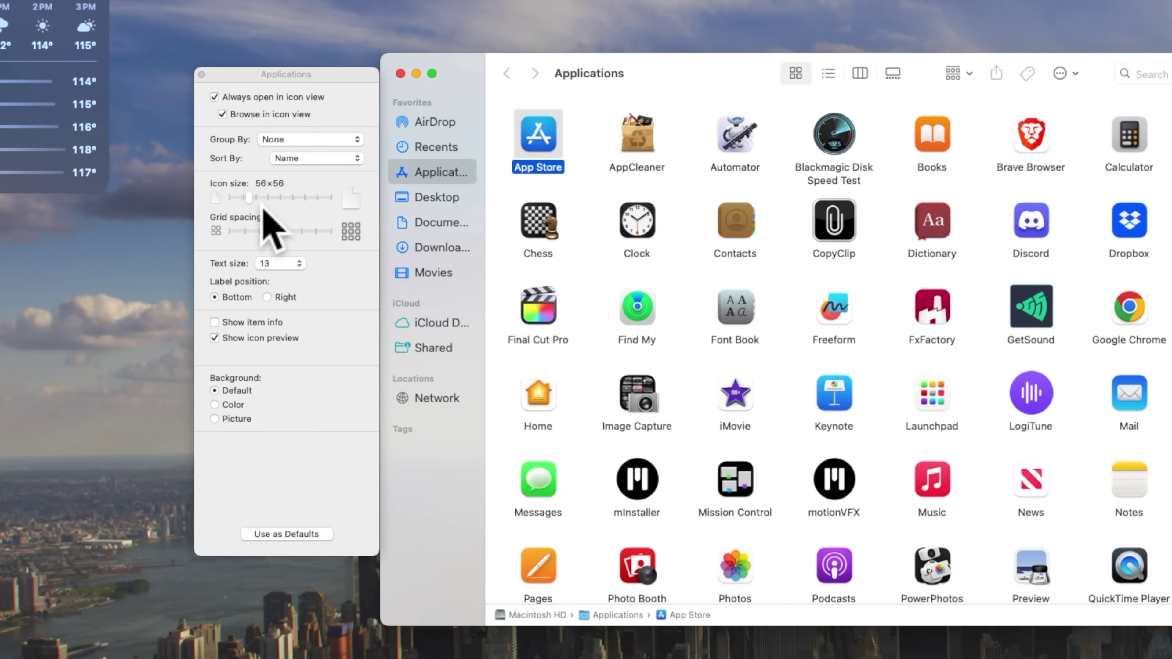
# Set Applications icons to 100×100, labels to 16 pt, and use a colour background.
pyautogui.moveTo(263, 210); pyautogui.dragTo(280, 236)
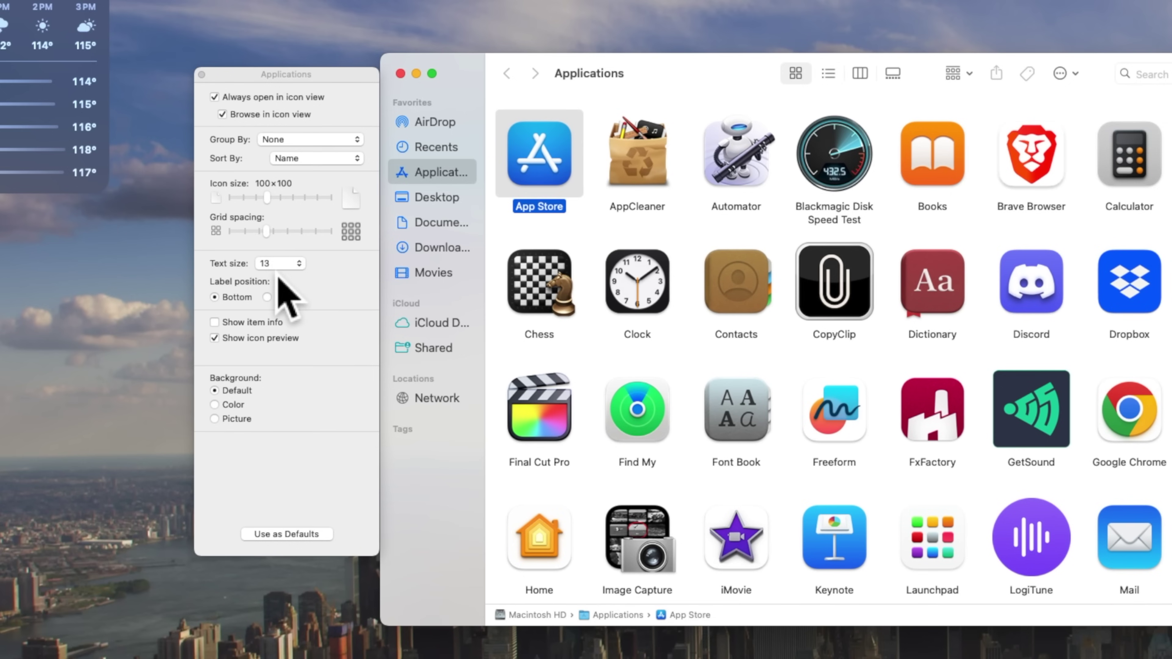
pyautogui.click(305, 268)
pyautogui.click(294, 310)
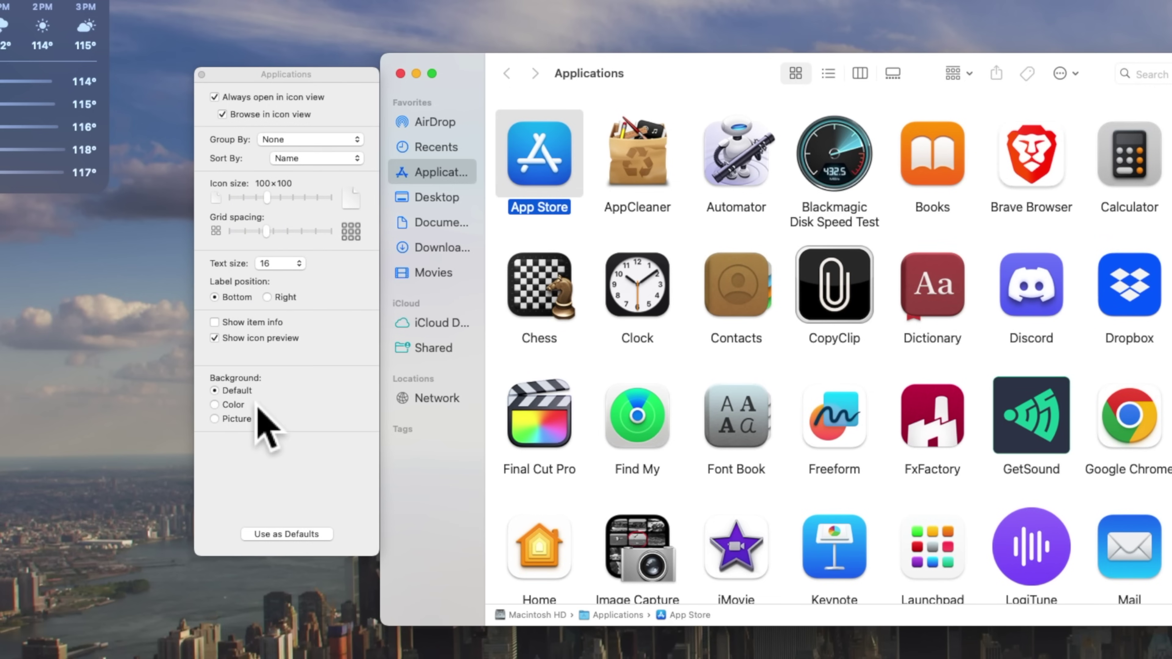
pyautogui.click(243, 411)
pyautogui.click(320, 398)
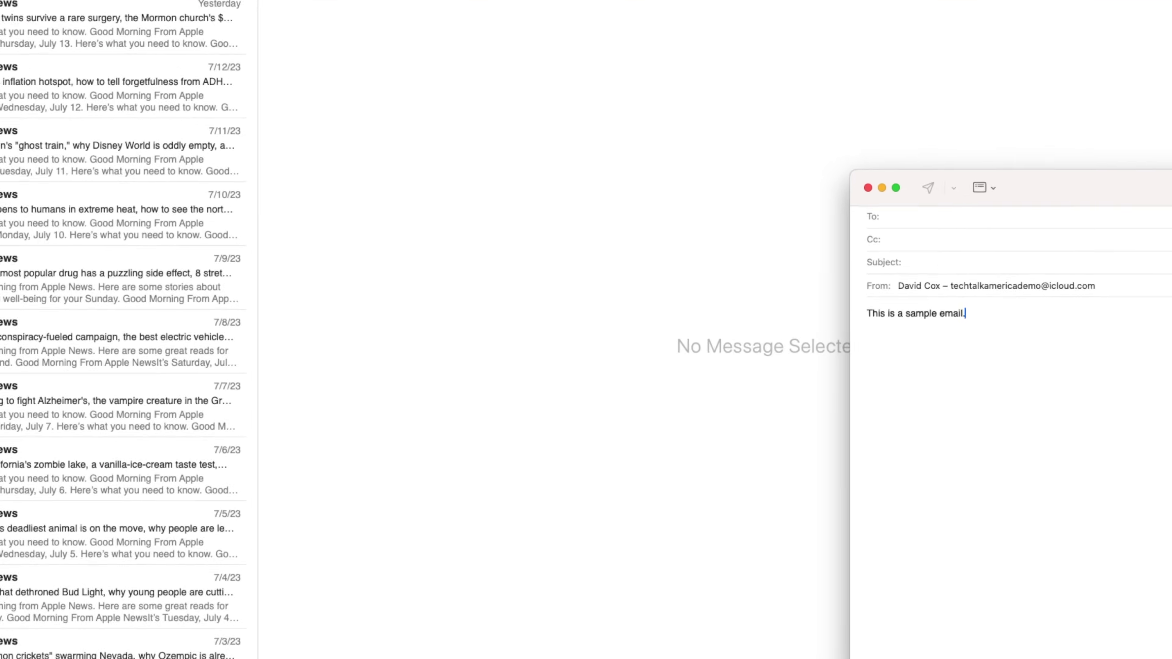
# In Mail's Fonts & Colors settings, set message font to Helvetica 48 and message list to 36.
pyautogui.press('super+comma')
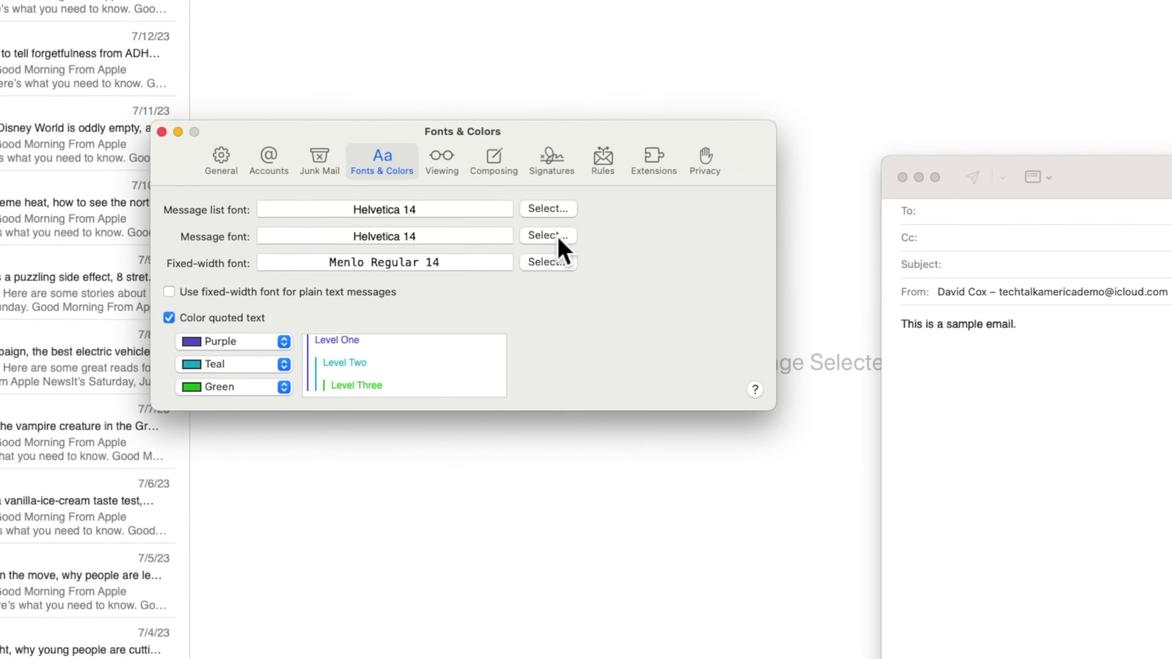
pyautogui.click(548, 235)
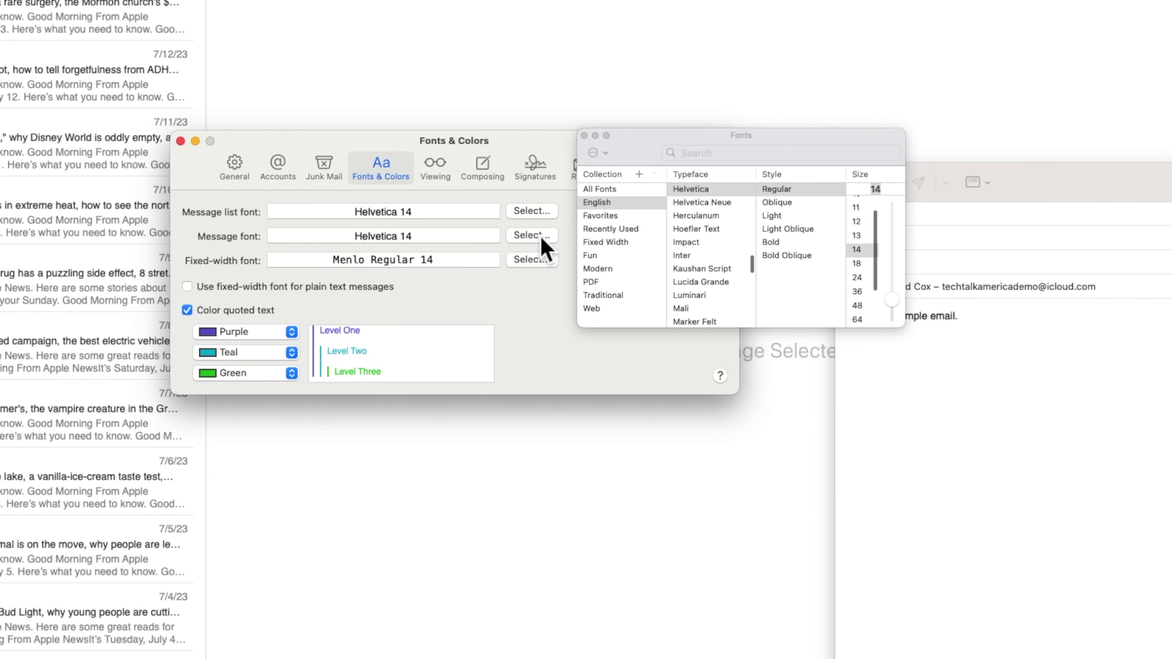
pyautogui.moveTo(644, 145); pyautogui.dragTo(555, 145)
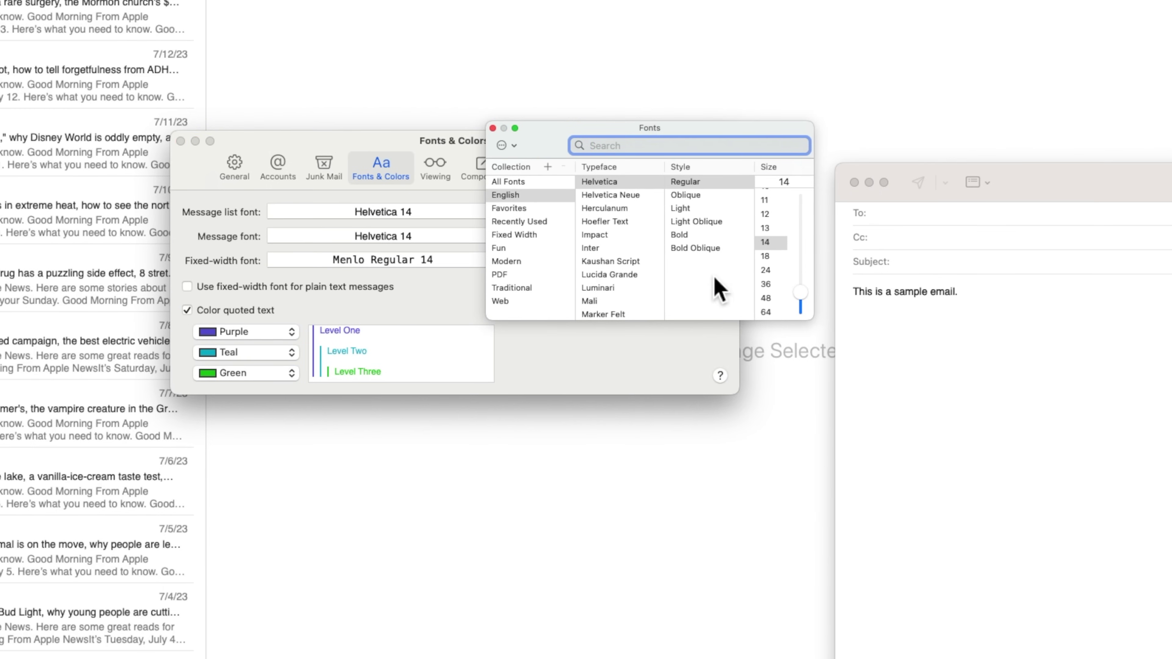
pyautogui.click(775, 286)
pyautogui.click(778, 301)
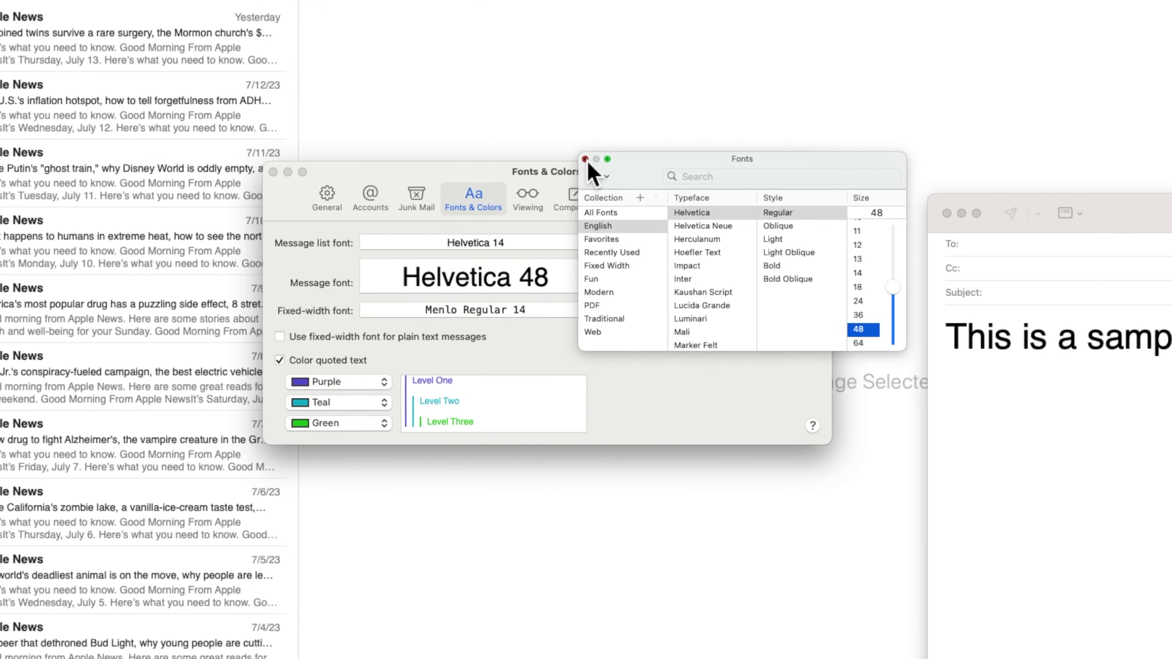
pyautogui.click(492, 128)
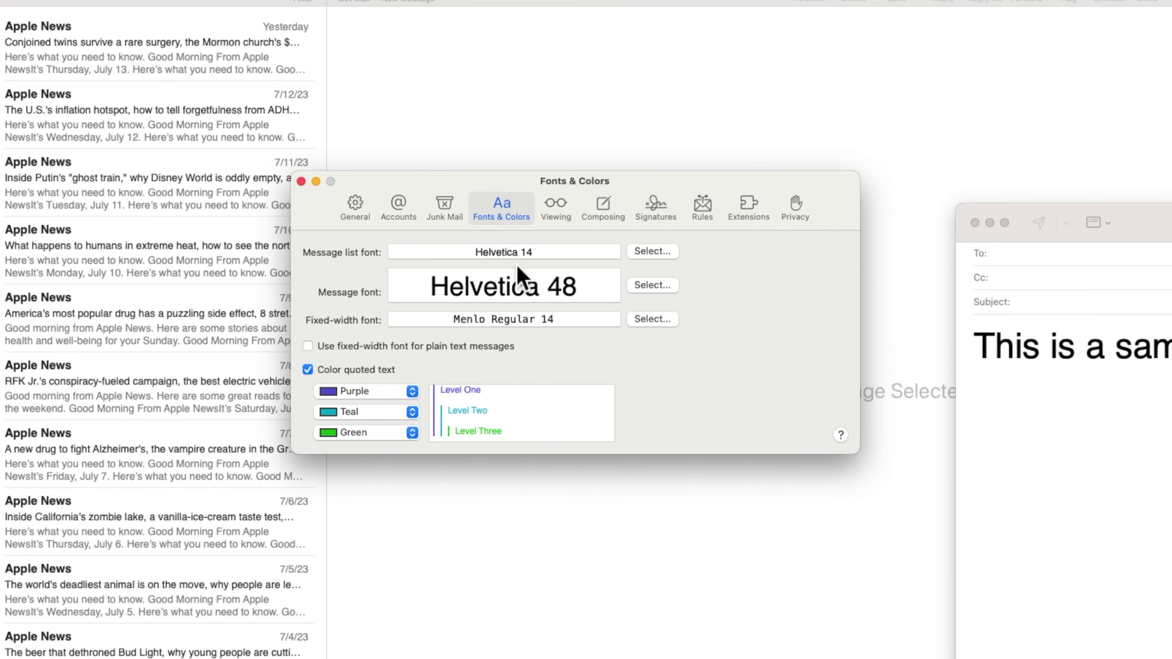
pyautogui.click(650, 249)
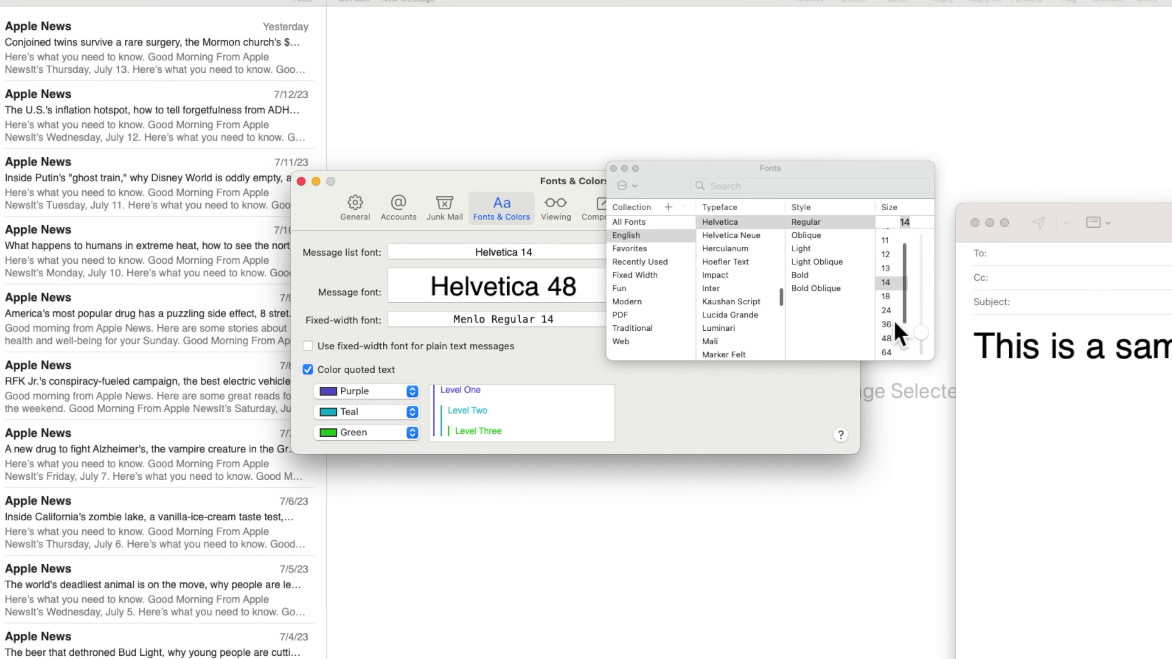
pyautogui.click(893, 324)
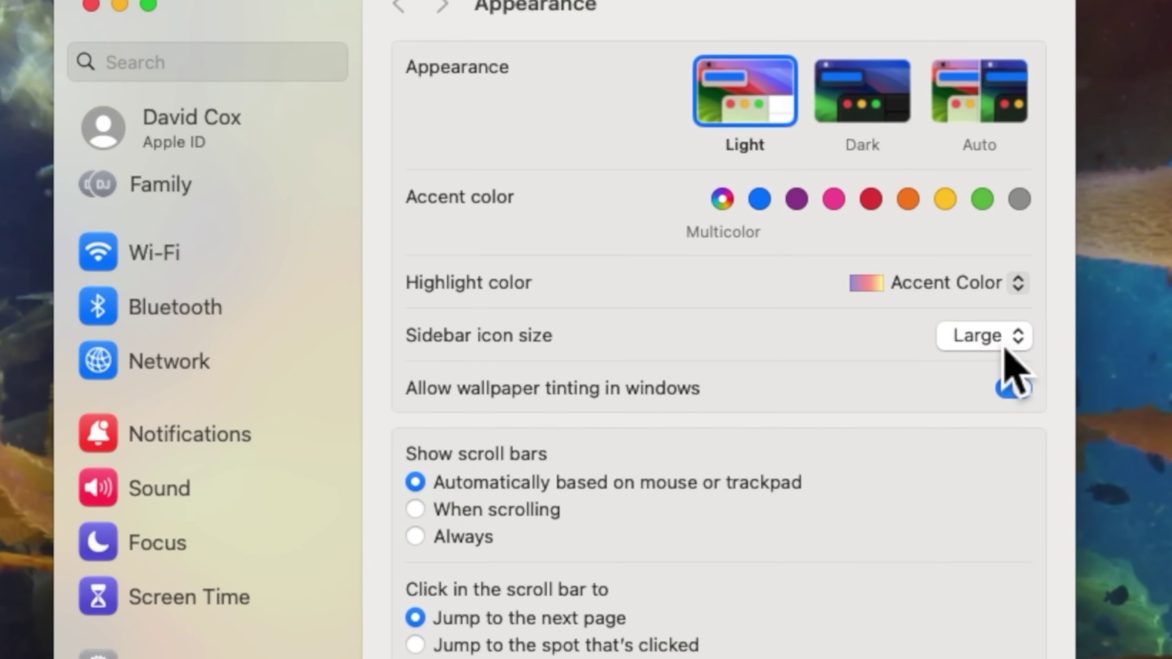
# Change the Appearance pane's Sidebar icon size from Large to Medium.
pyautogui.click(766, 246)
pyautogui.click(992, 305)
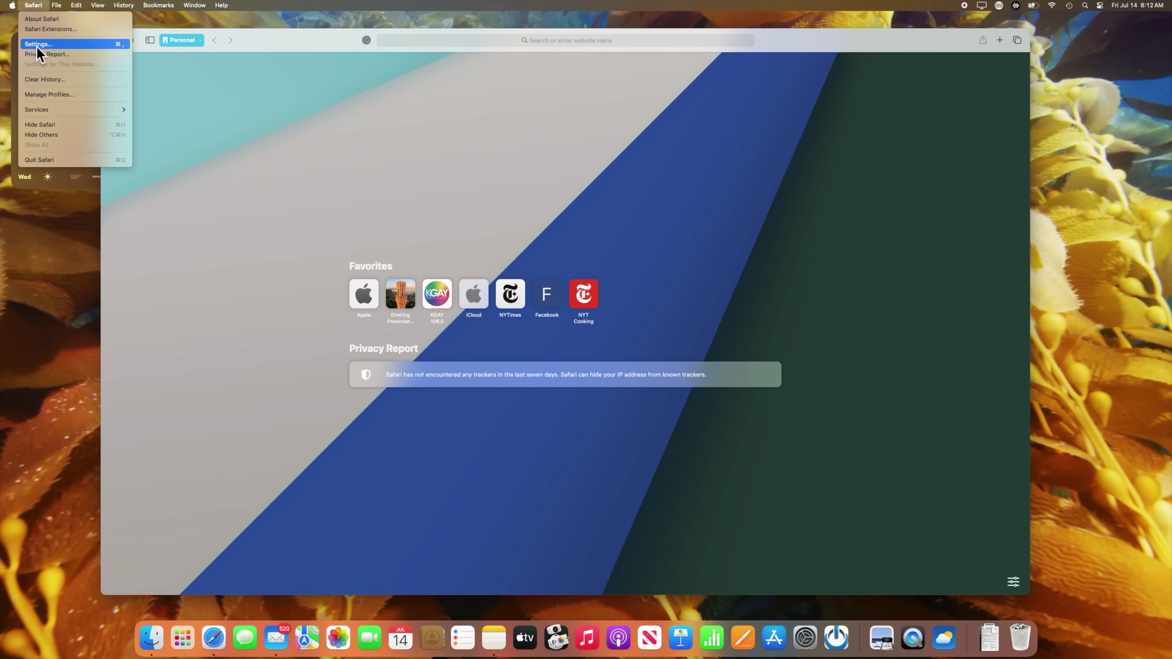
# Open Safari's Advanced settings and check the minimum font size pop-up, keeping 12.
pyautogui.click(40, 47)
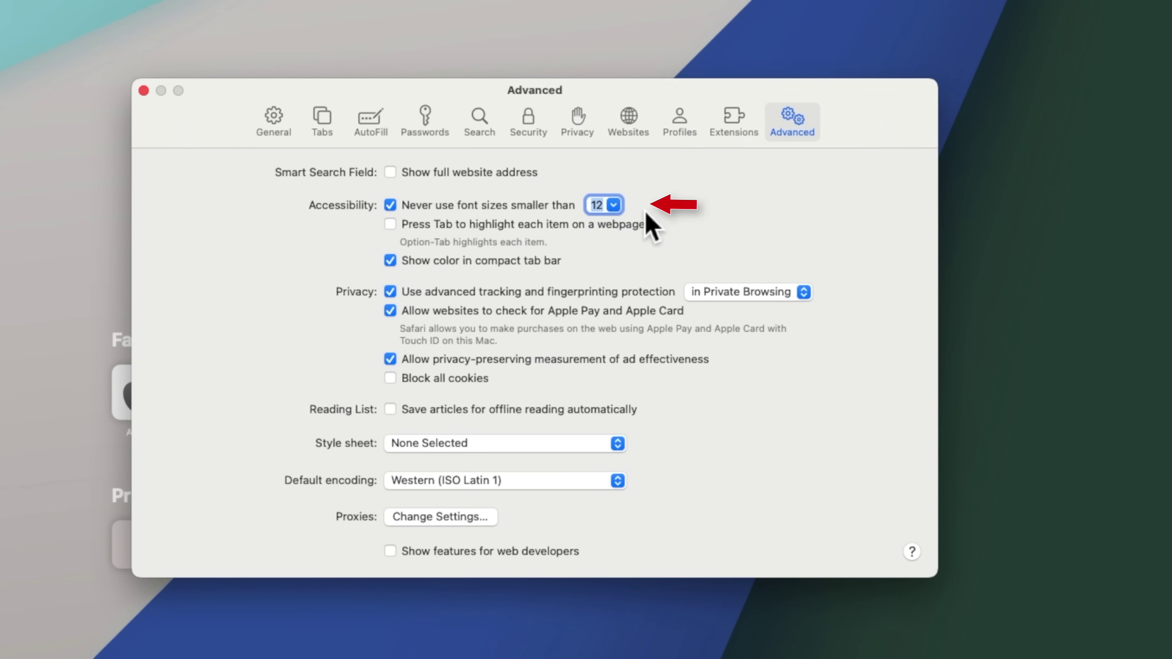
pyautogui.click(615, 206)
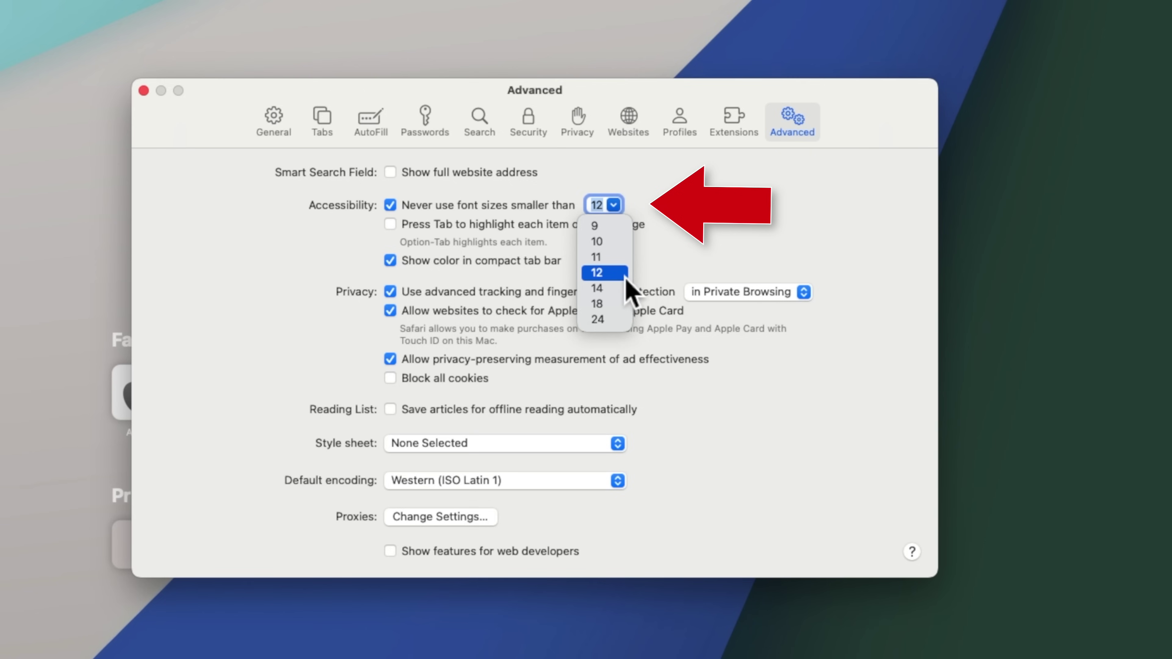
pyautogui.click(698, 227)
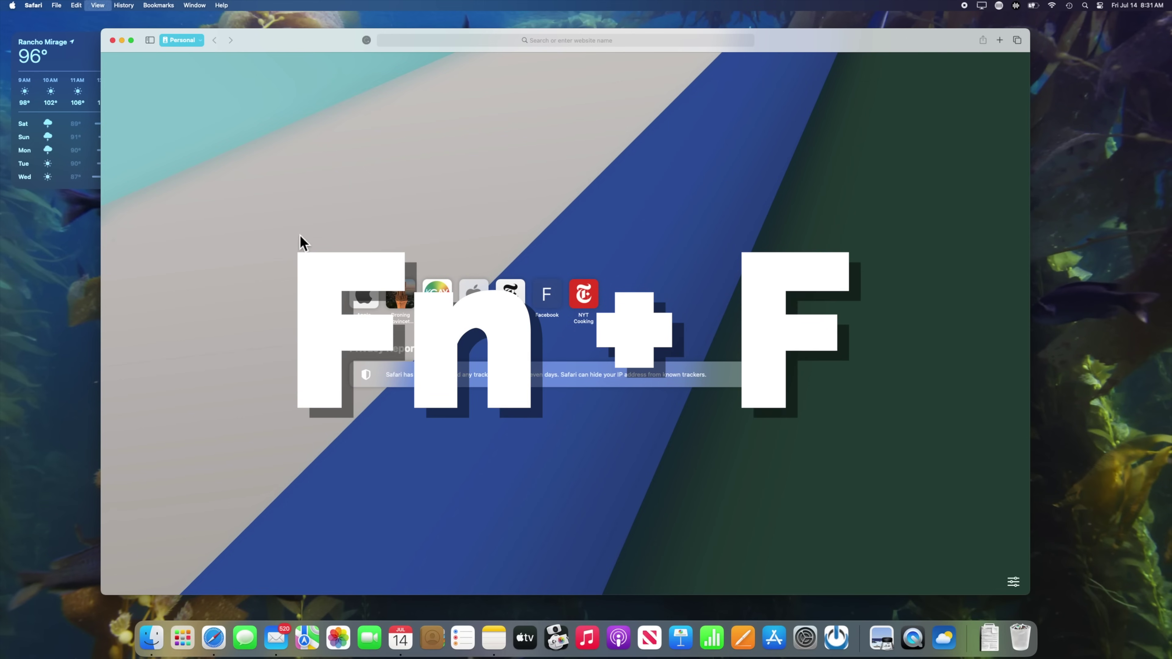
# Put Safari into full screen, then switch to the full-screen Calendar space.
pyautogui.press('fn+f')
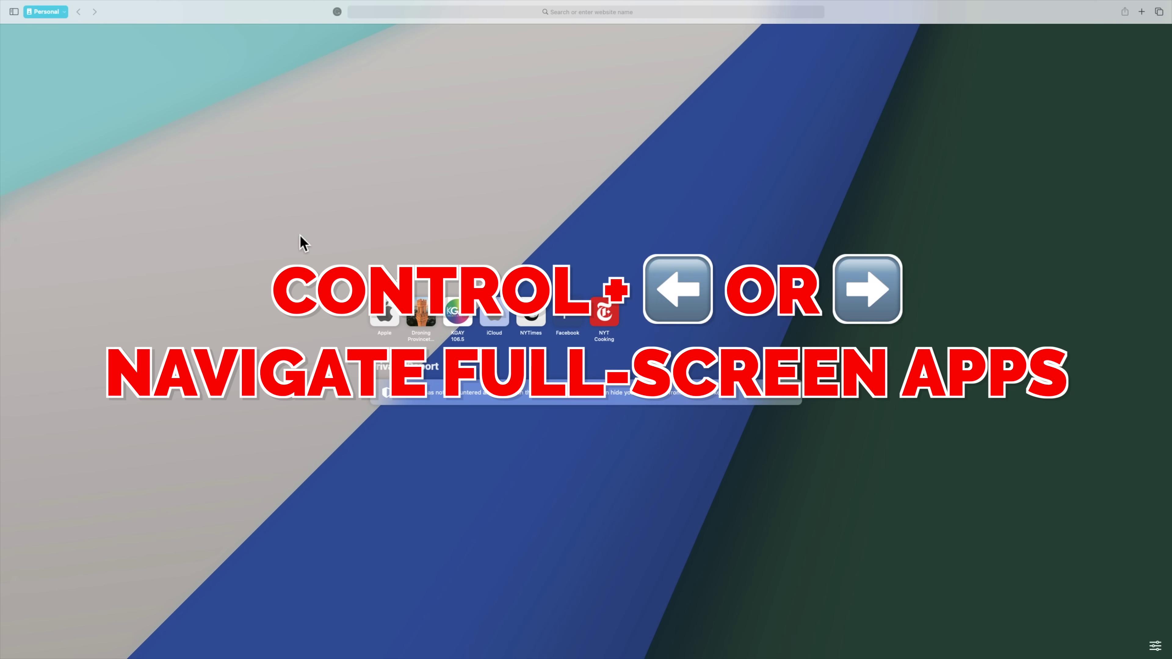
pyautogui.hotkey('ctrl', 'Right')
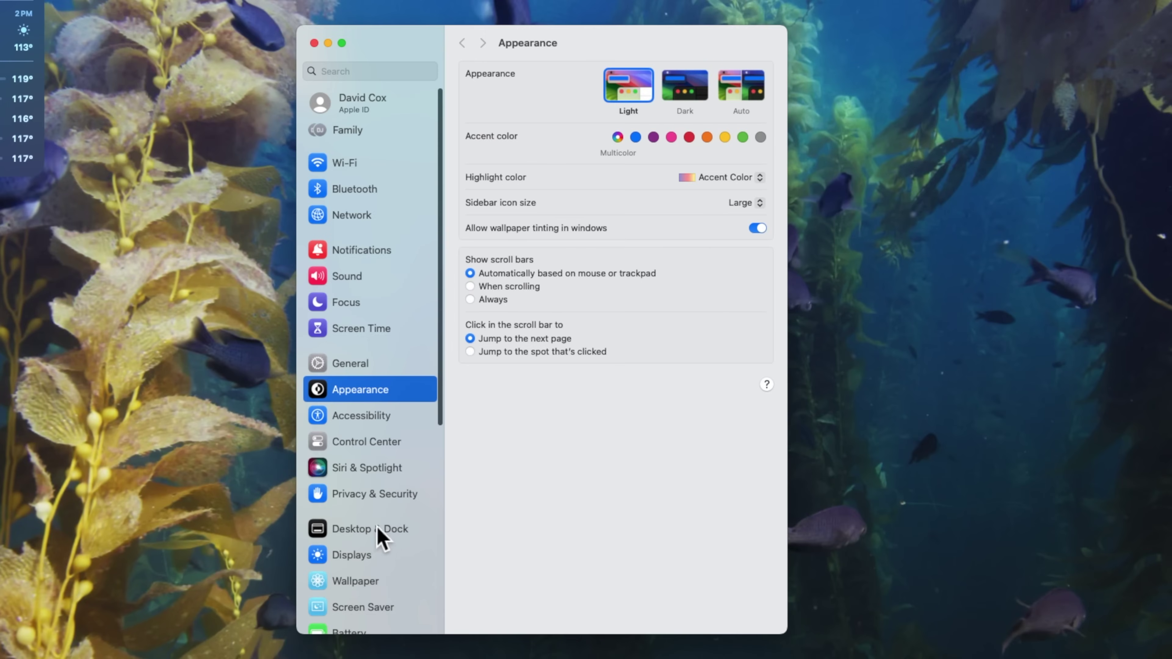
# Drag the Accessibility > Display Pointer size slider toward Large, then go back to Accessibility.
pyautogui.click(374, 418)
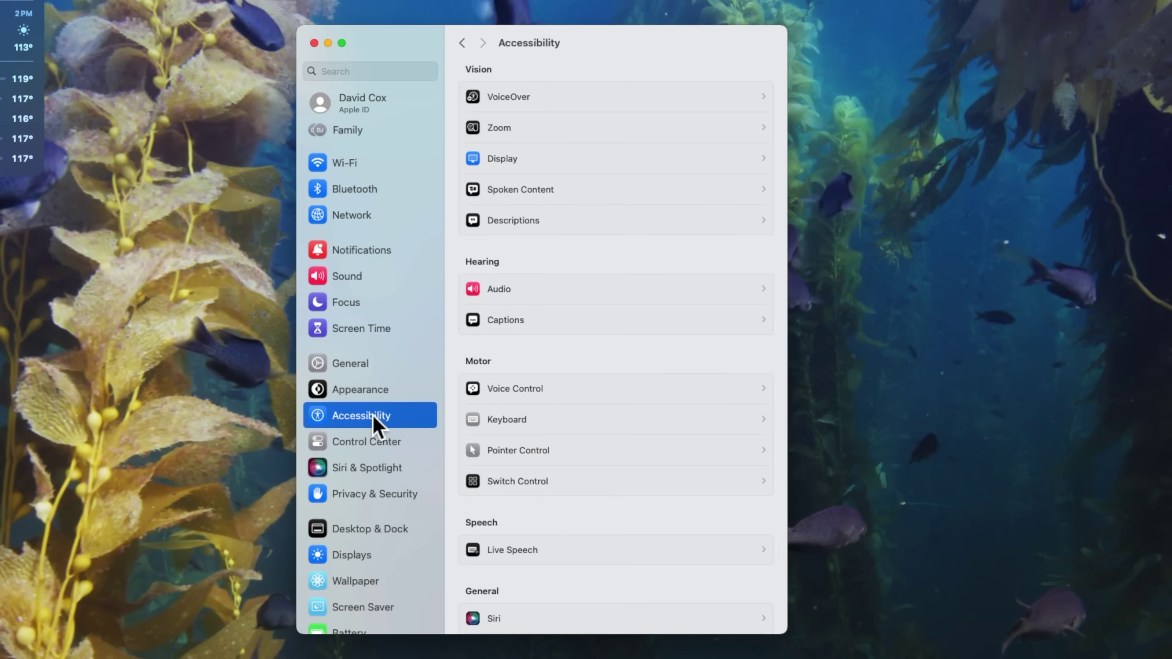
pyautogui.click(531, 162)
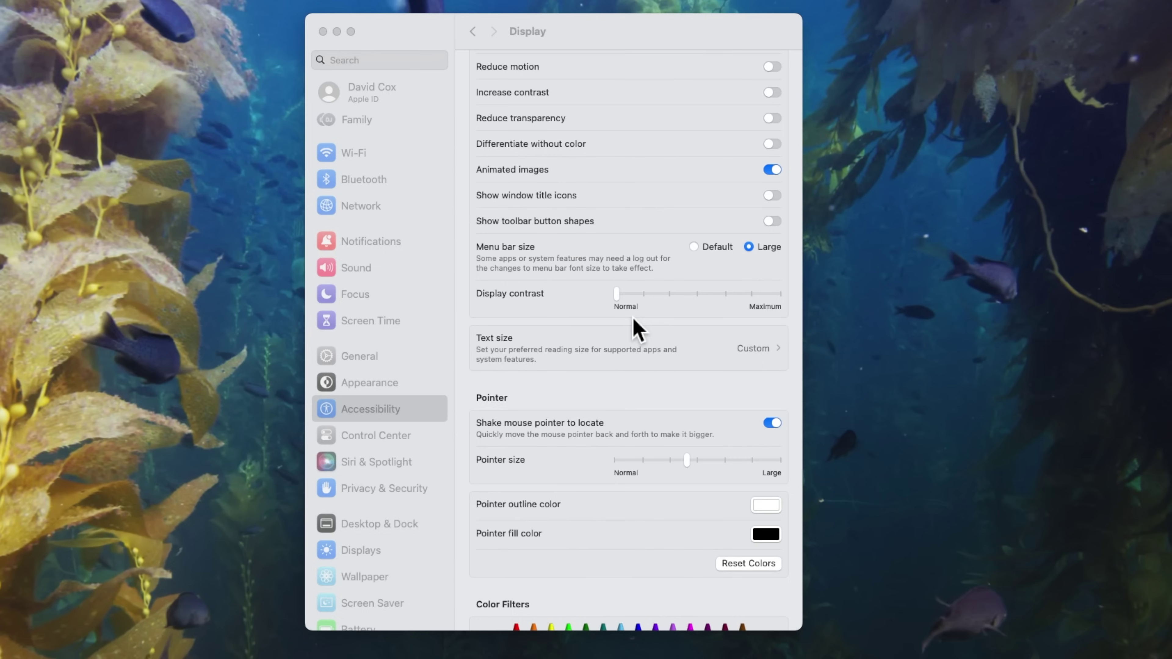
pyautogui.scroll(-5, 633, 319)
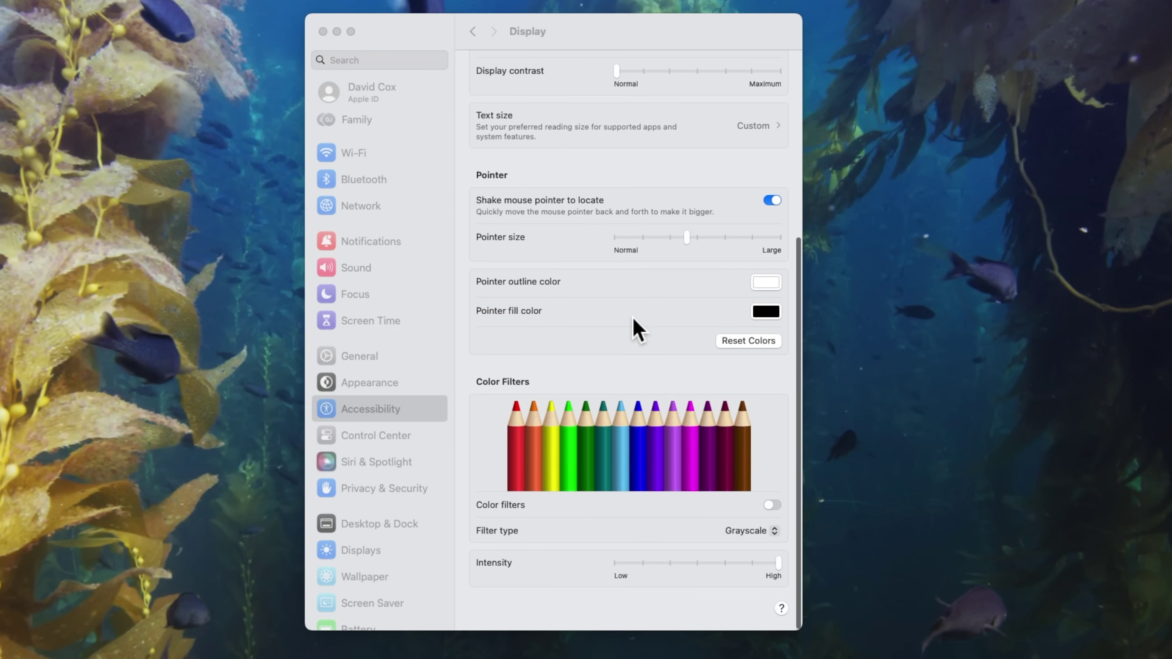
pyautogui.moveTo(718, 250); pyautogui.dragTo(758, 251)
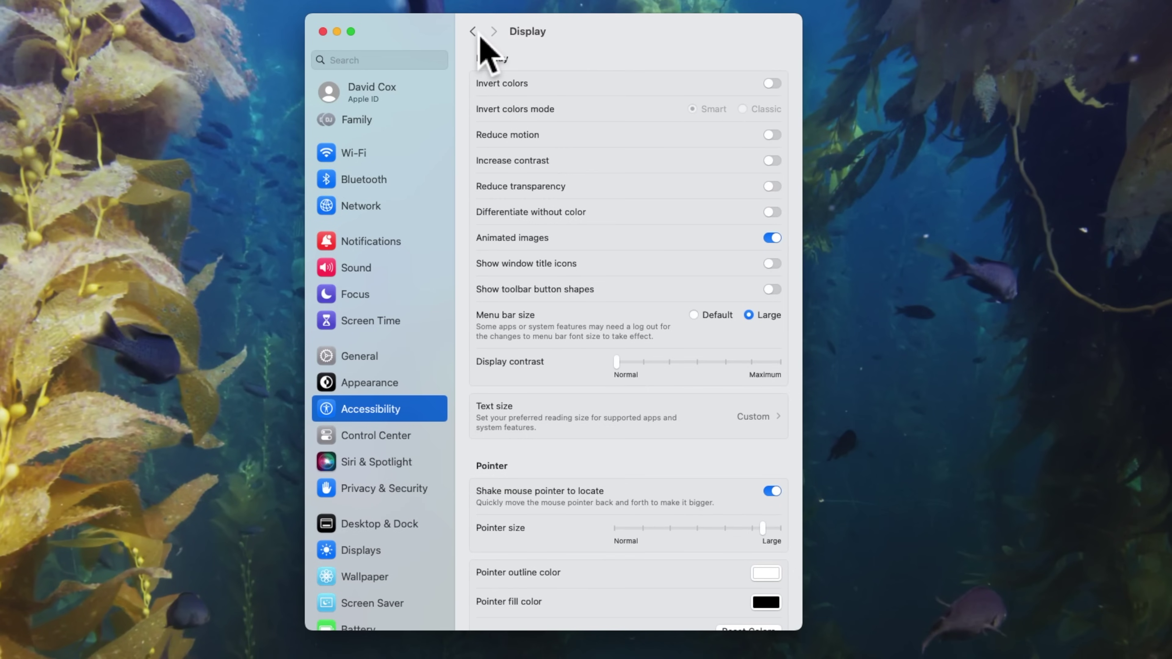
pyautogui.click(475, 32)
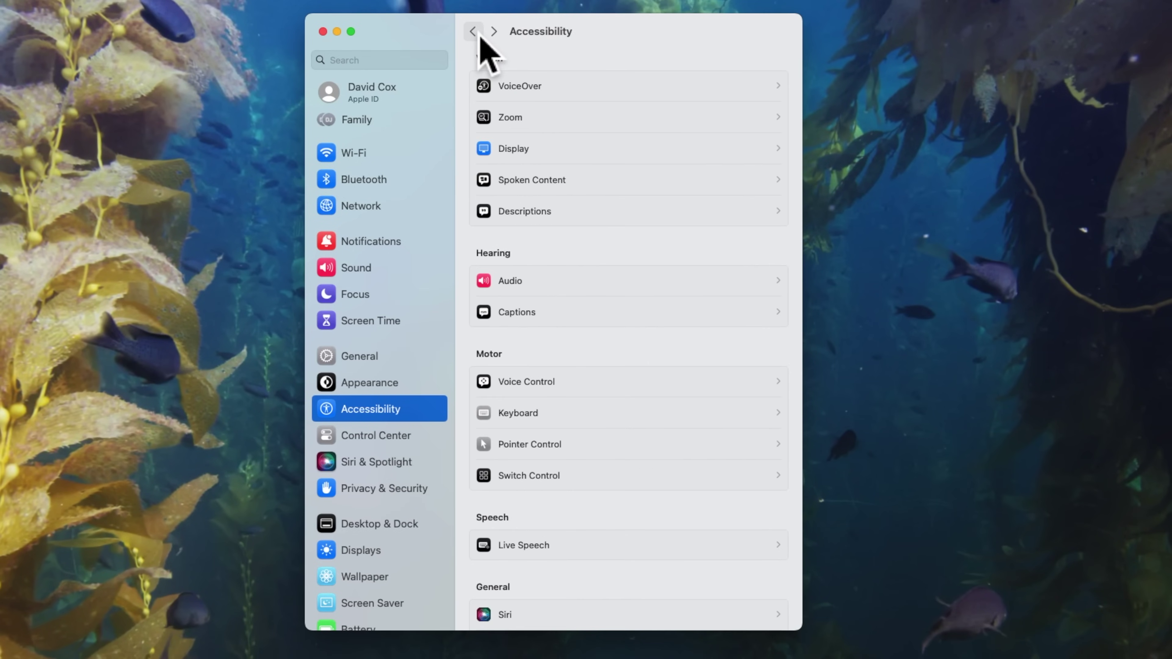
# Open Accessibility > Zoom and hold Command to show the Zoom style label as Hover Text.
pyautogui.click(664, 120)
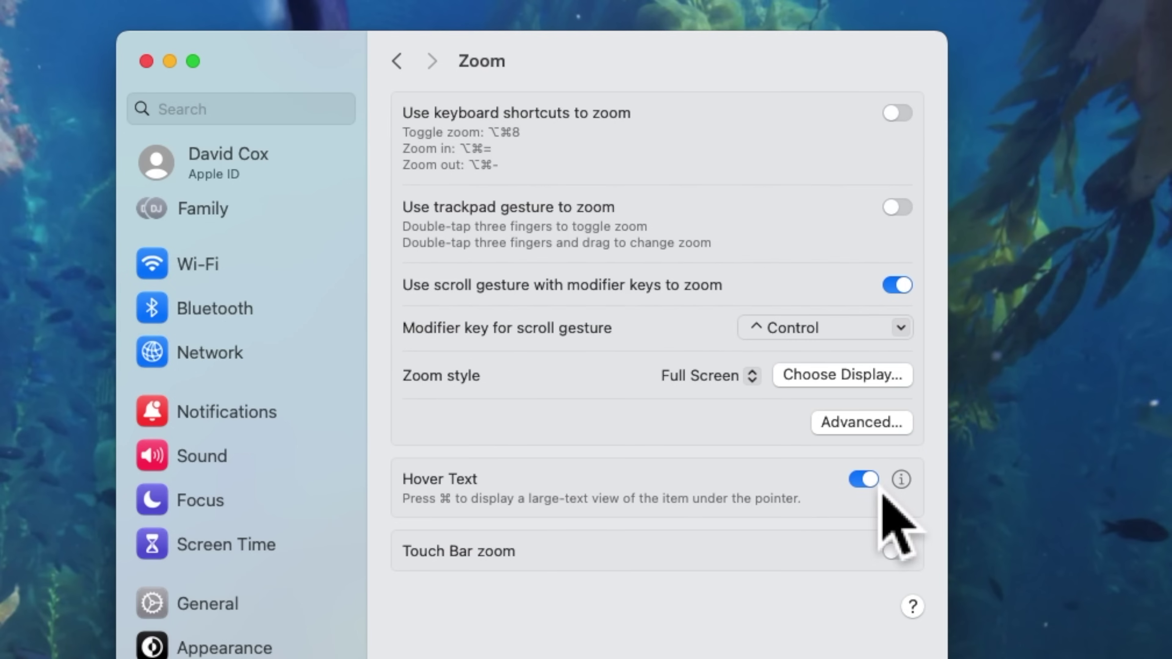
pyautogui.press('super')
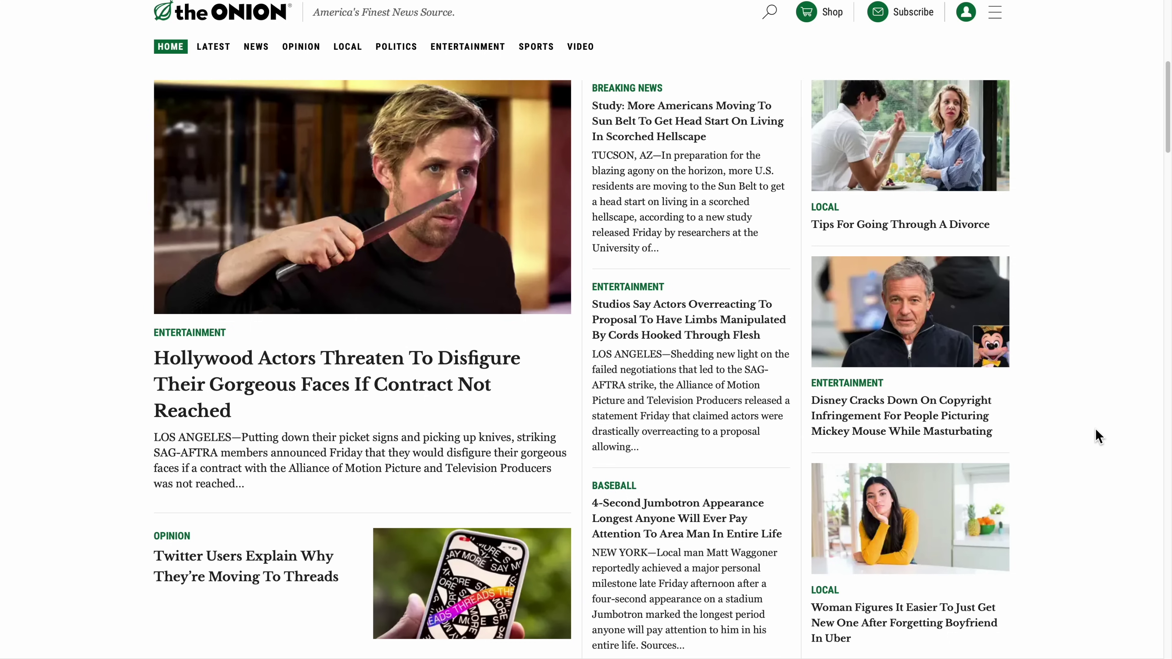
# Zoom The Onion home page in three levels and scroll down through it.
pyautogui.hotkey('ctrl', '+')
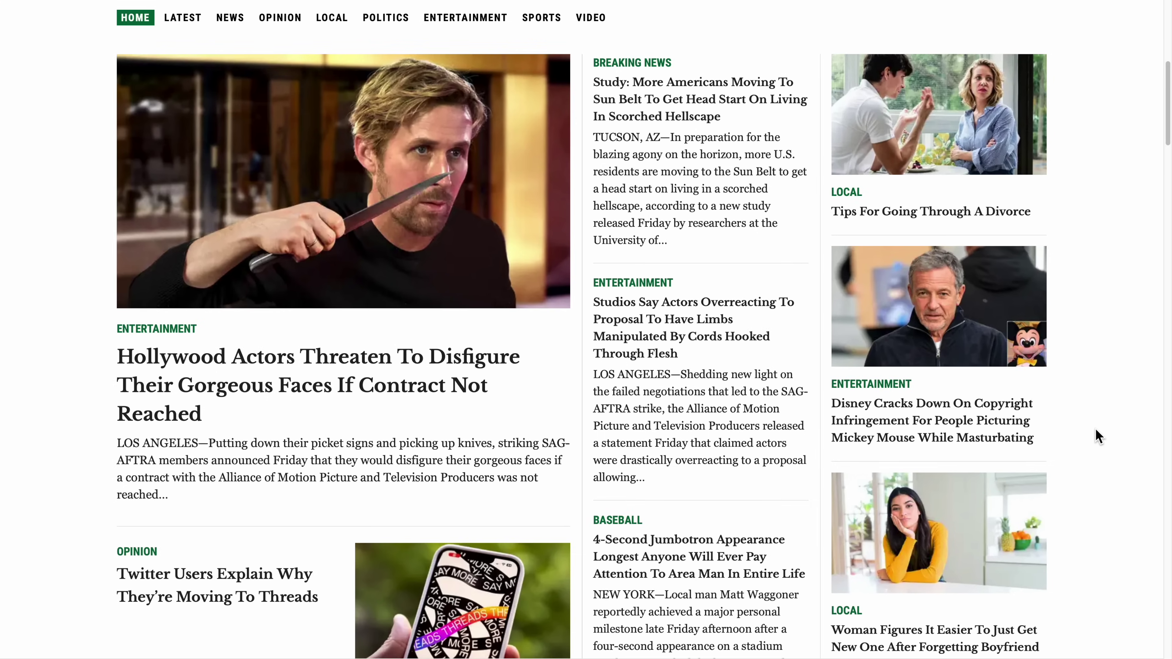
pyautogui.hotkey('ctrl', '+')
pyautogui.hotkey('ctrl', '+')
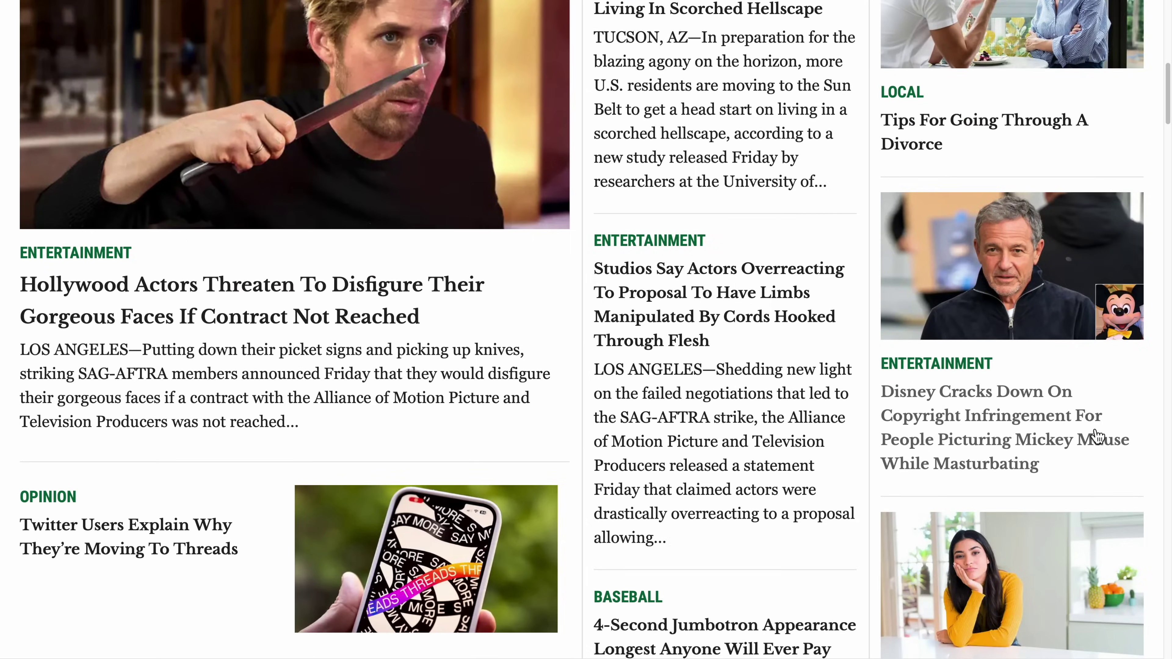
pyautogui.hotkey('ctrl', '+')
pyautogui.hotkey('ctrl', '+')
pyautogui.hotkey('ctrl', '+')
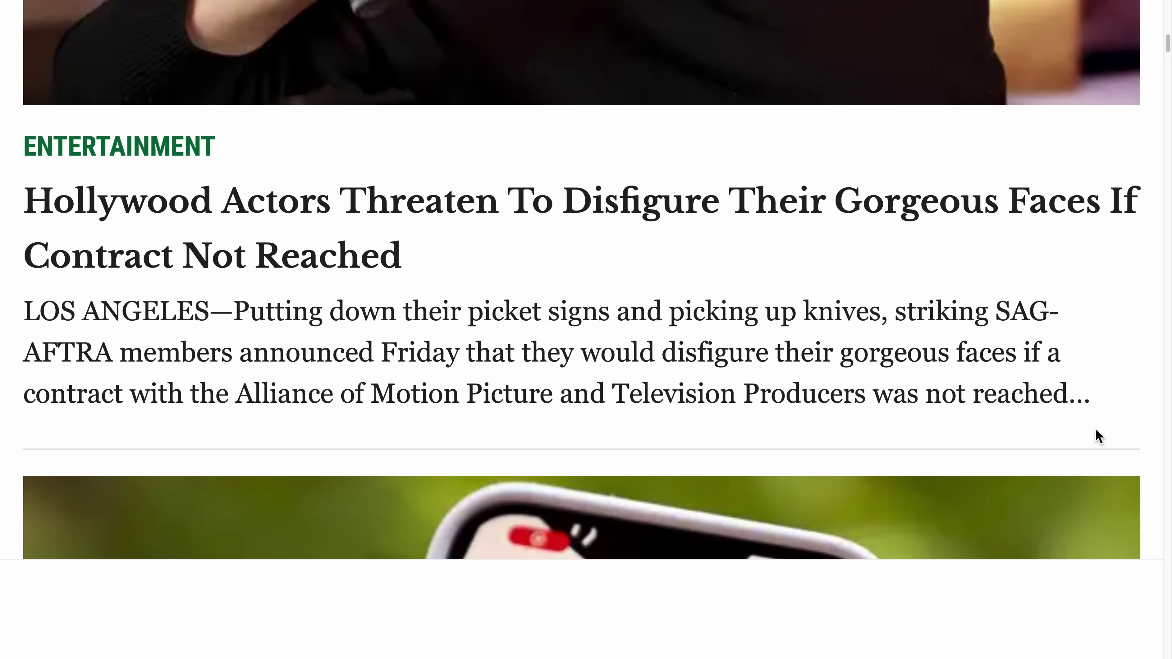
pyautogui.scroll(-10, 1098, 436)
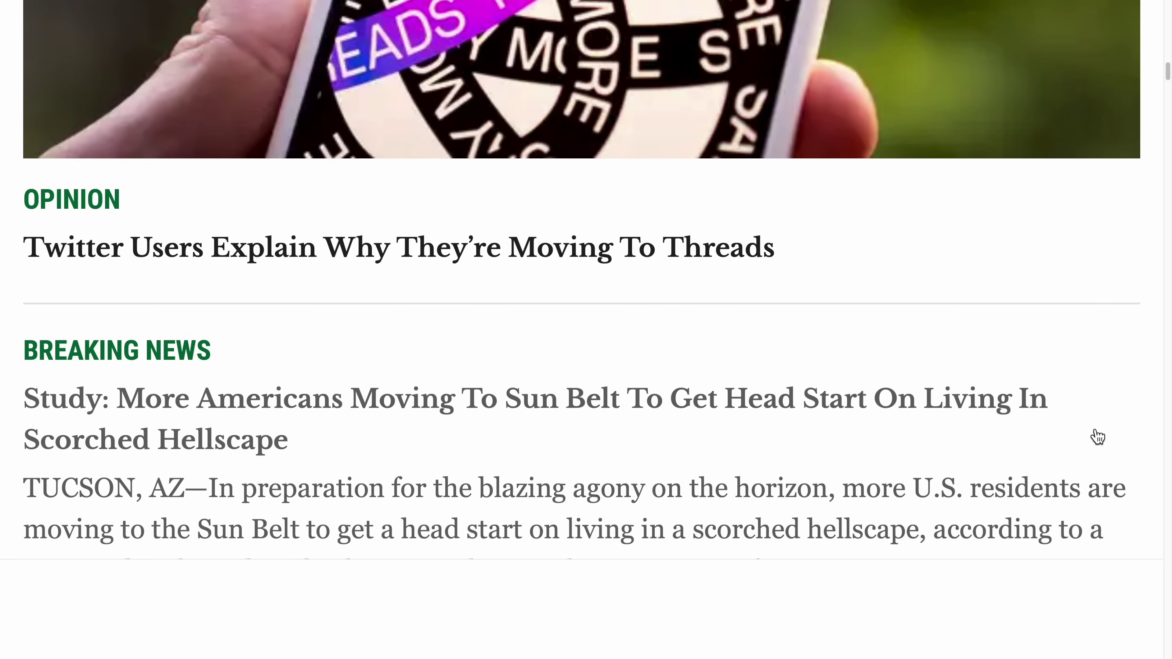
# Zoom the page back out three levels to roughly its normal size.
pyautogui.hotkey('ctrl', '-')
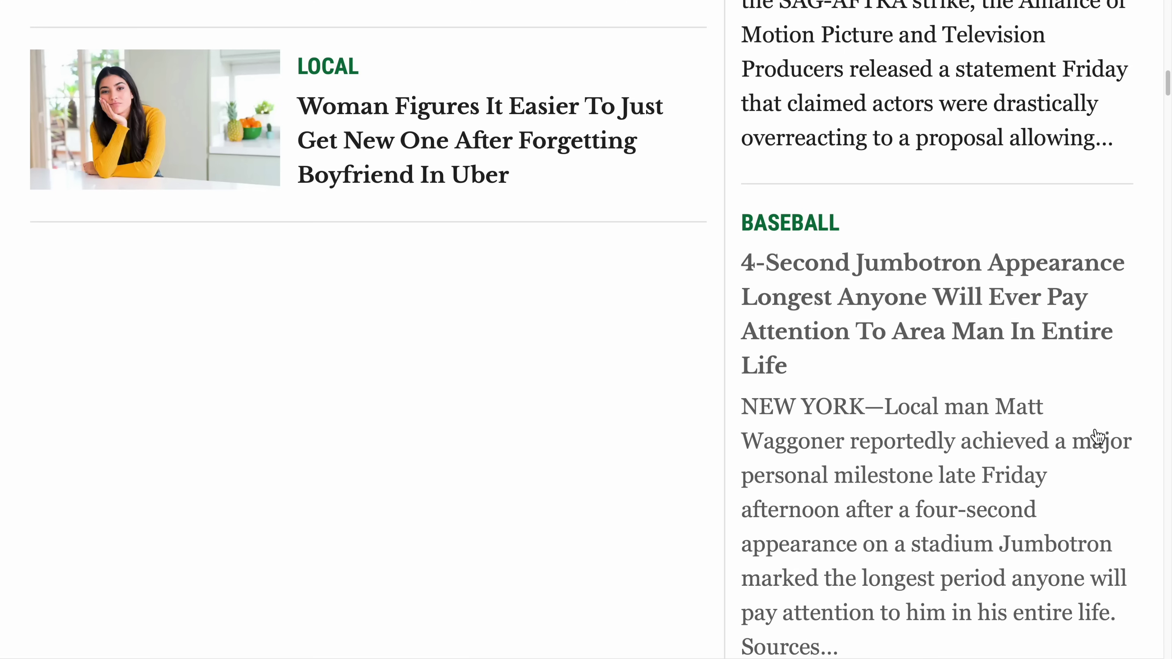
pyautogui.hotkey('ctrl', '-')
pyautogui.hotkey('ctrl', '-')
pyautogui.hotkey('ctrl', '-')
pyautogui.hotkey('ctrl', '-')
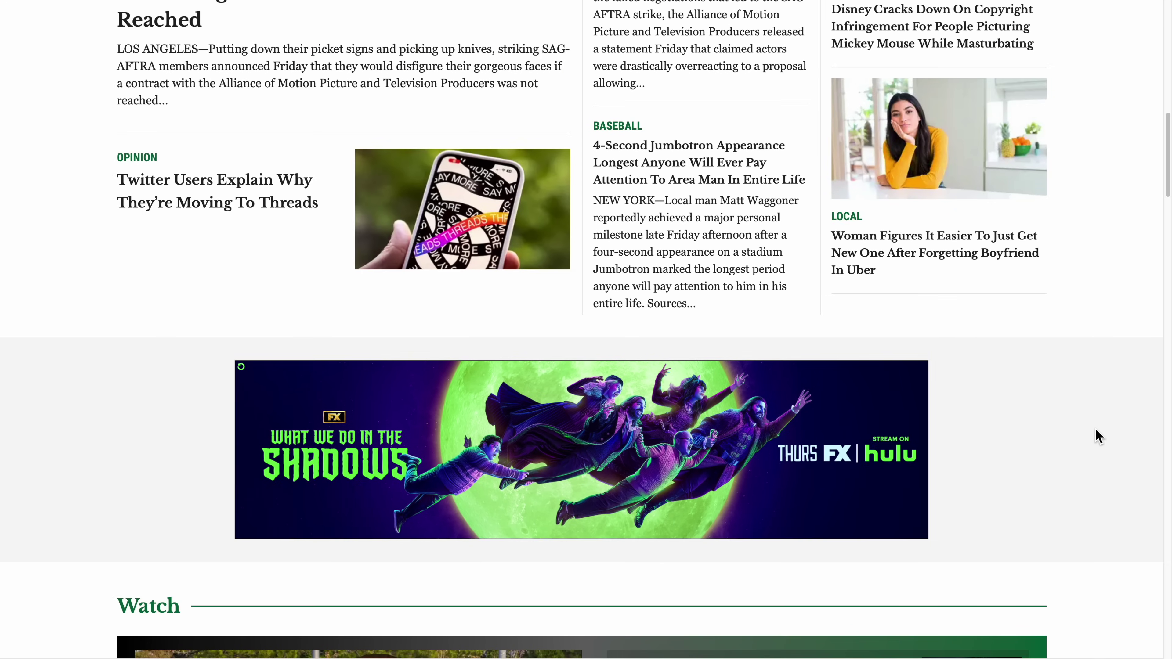
pyautogui.scroll(10, 1098, 436)
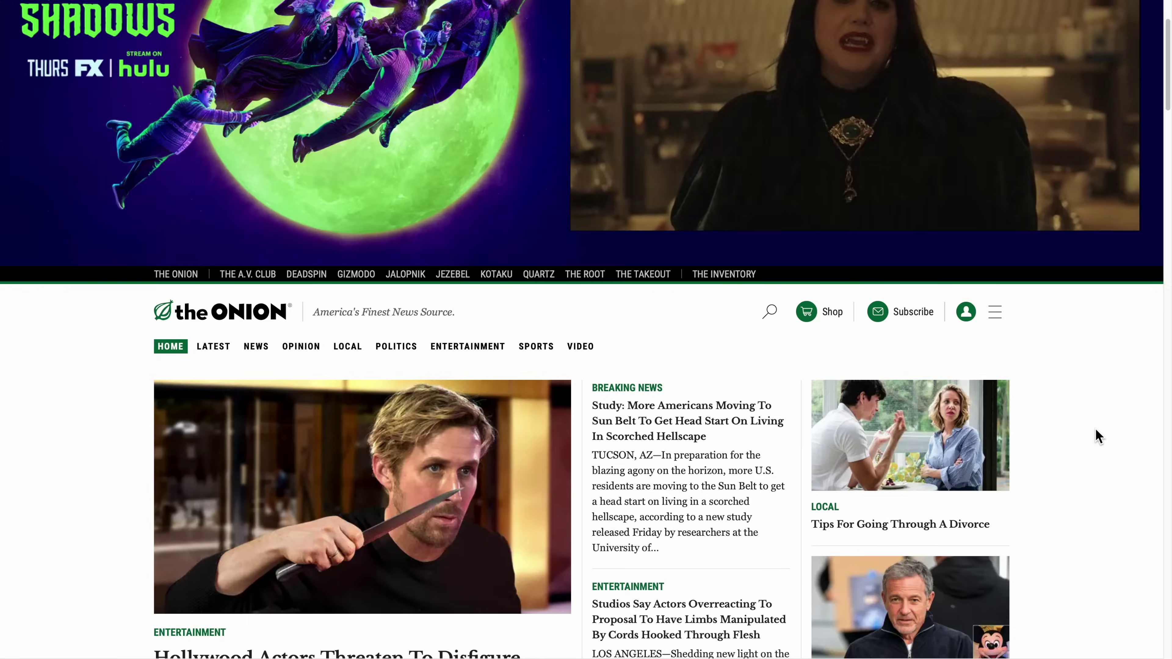
pyautogui.scroll(-5, 1101, 438)
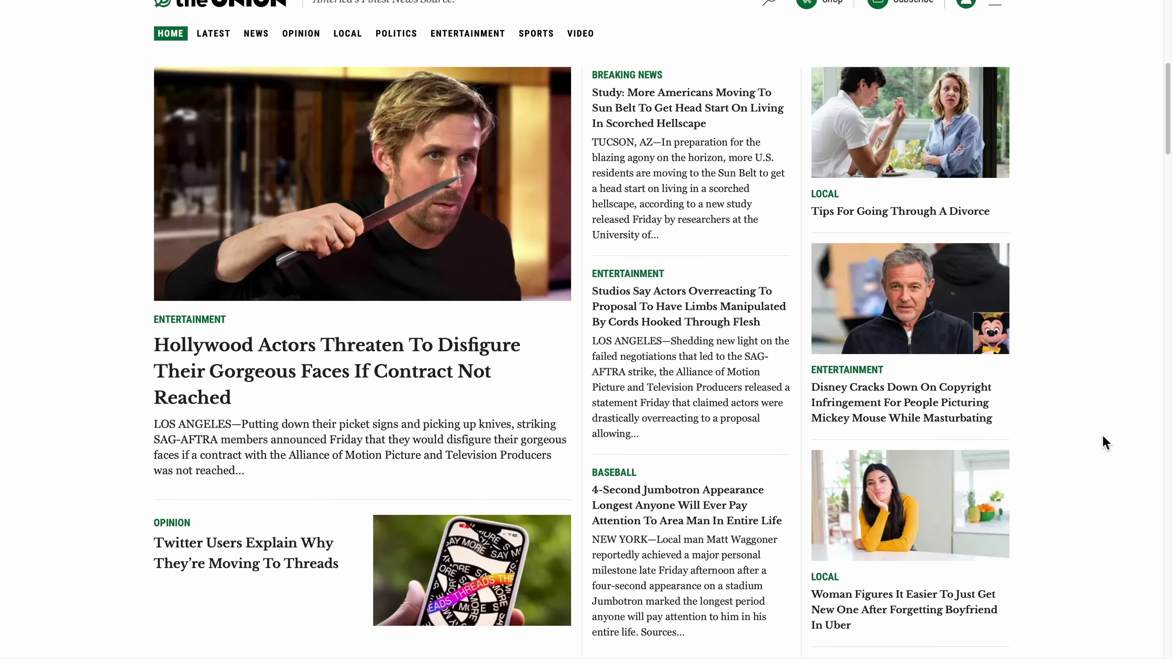
pyautogui.hotkey('ctrl', '-')
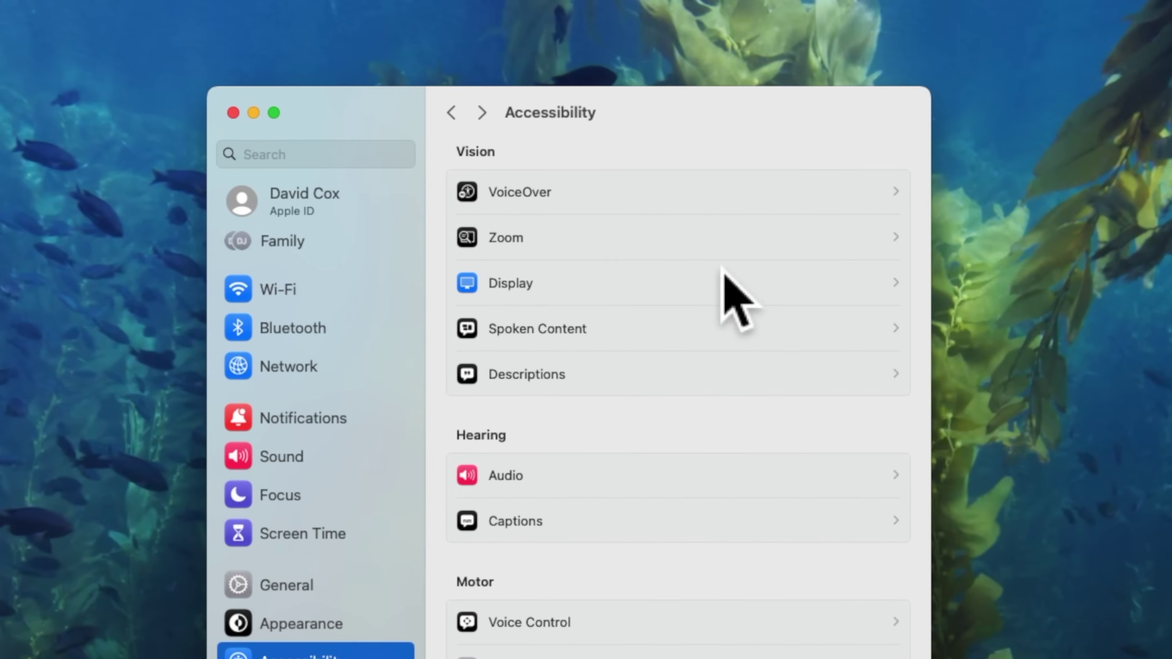
pyautogui.click(586, 193)
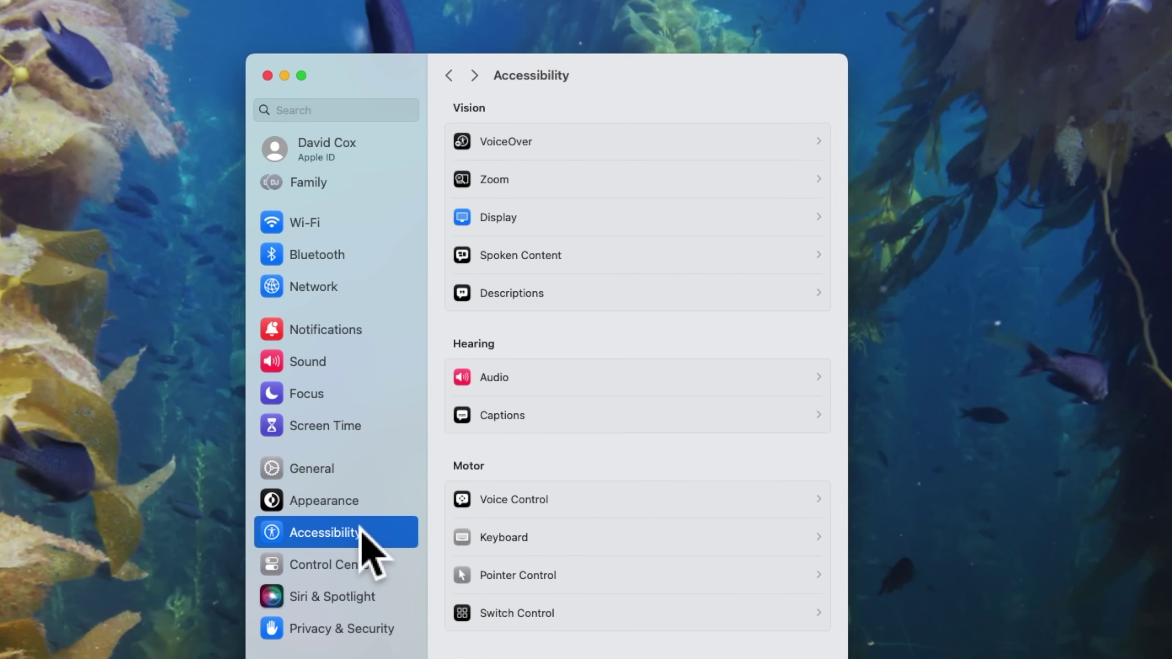
# Open the Text Size sheet under Accessibility > Display, showing the 33 pt reading size with per-app settings.
pyautogui.click(586, 221)
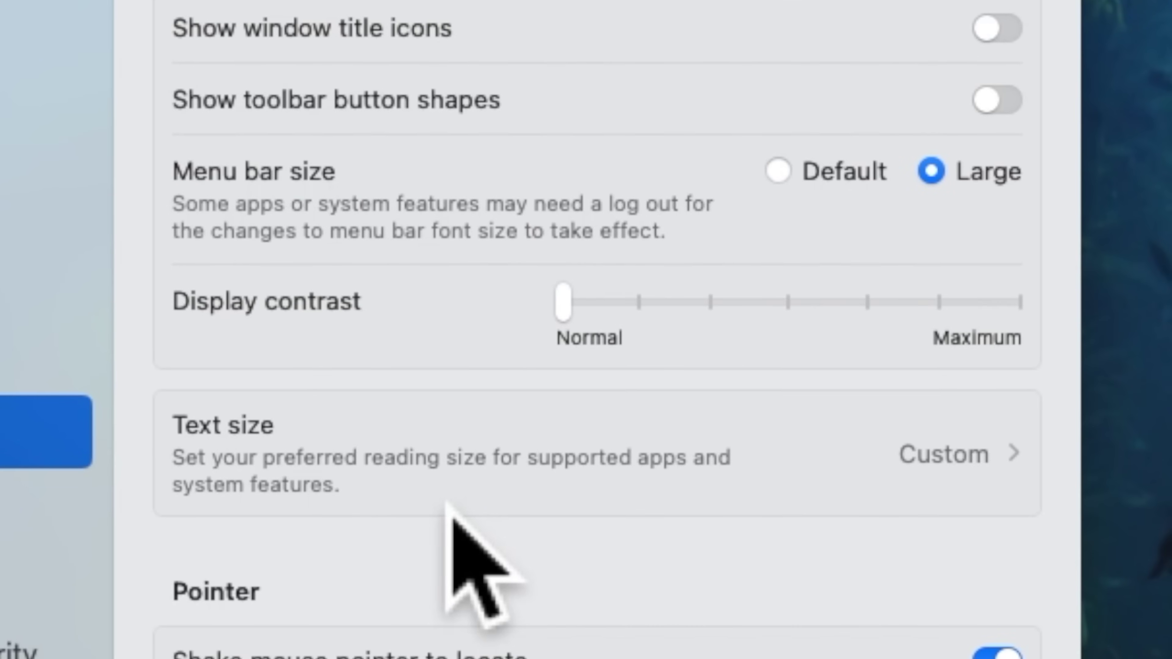
pyautogui.click(419, 481)
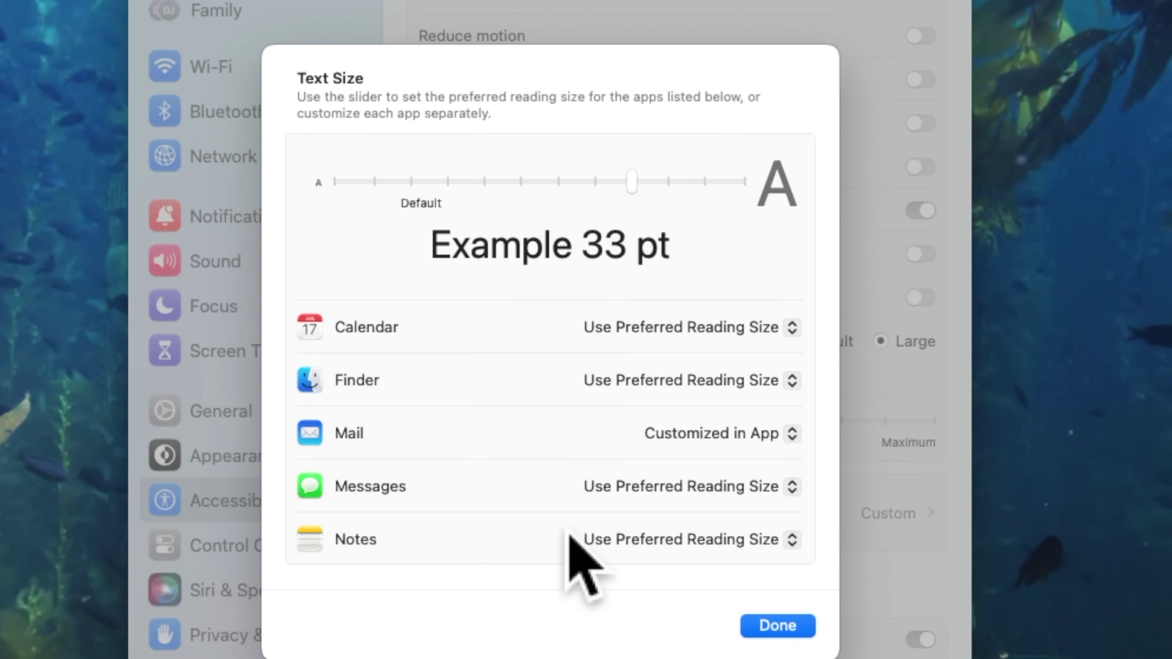